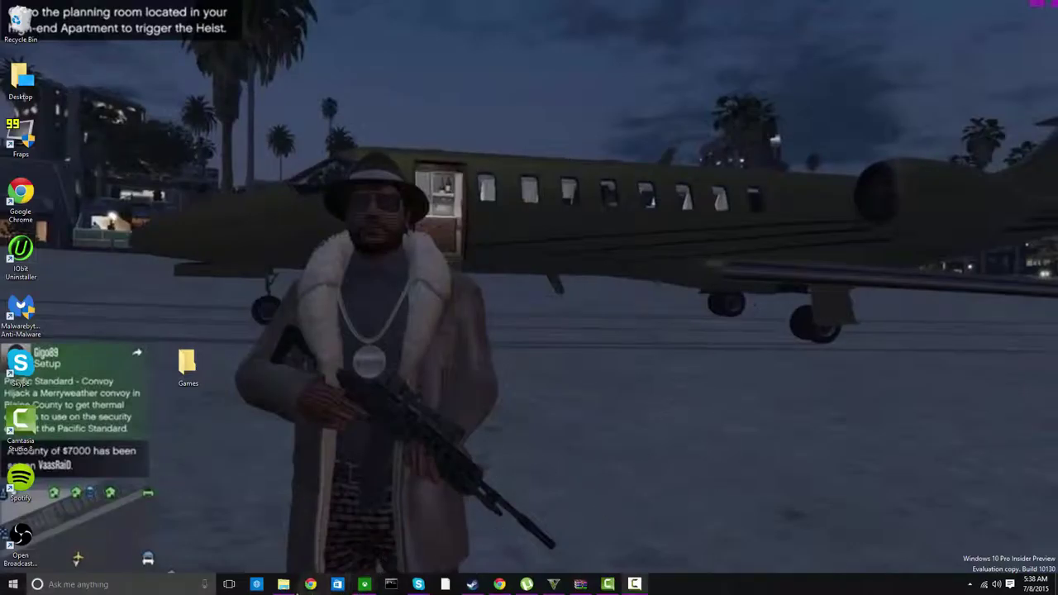
# Step: Bring Chrome's MediaFire download page for Sony Vegas Pro 13.0.rar to the front
pyautogui.click(499, 584)
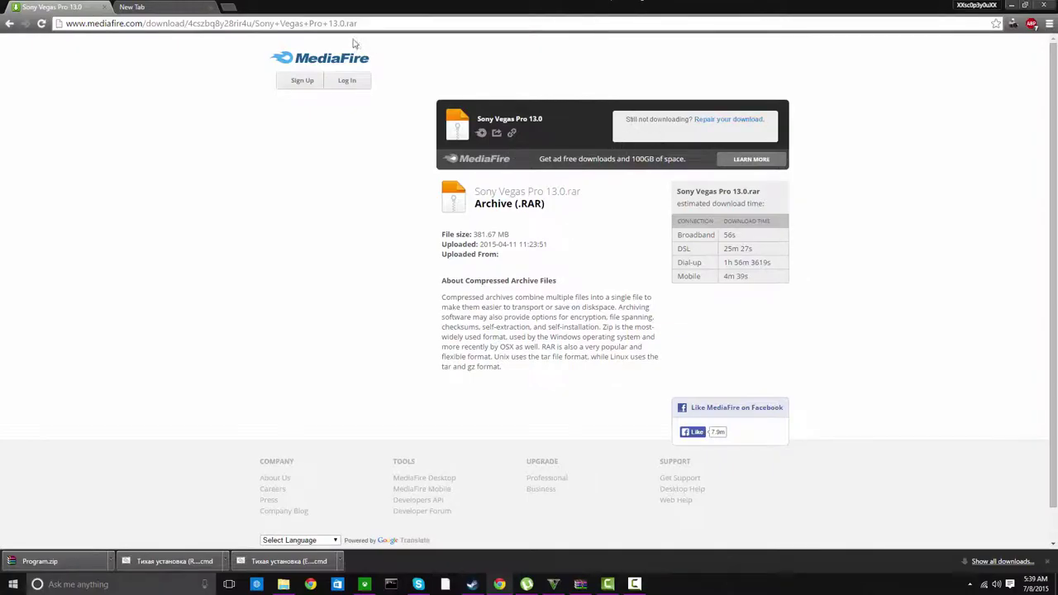
pyautogui.hotkey('ctrl', 'a')
pyautogui.click(38, 99)
pyautogui.moveTo(557, 25); pyautogui.dragTo(9, 6)
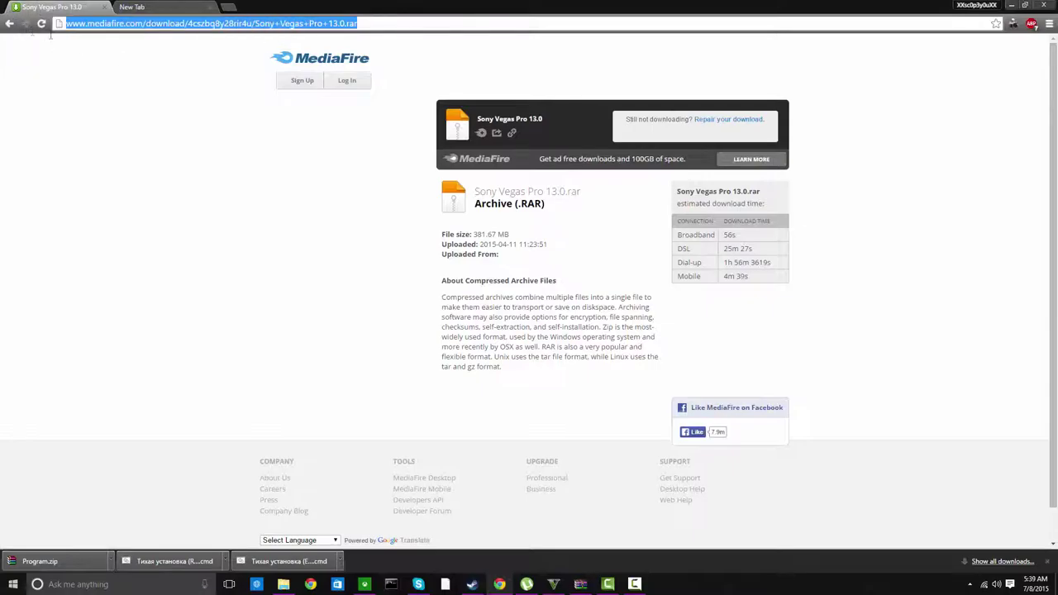
pyautogui.moveTo(50, 36); pyautogui.dragTo(389, 161)
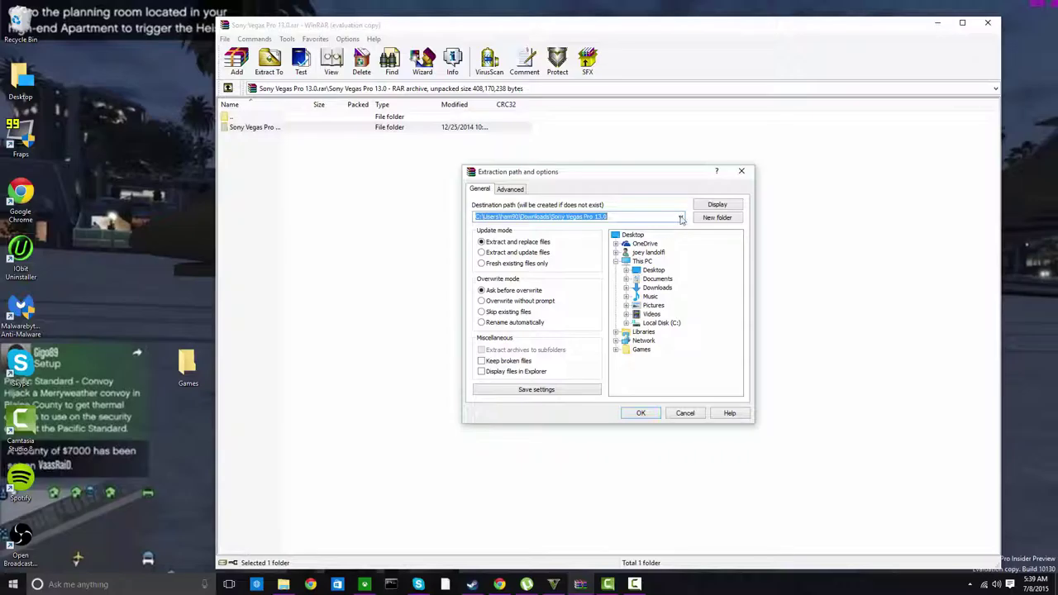
# Step: Extract the Sony Vegas Pro 13.0 archive into the Desktop folder
pyautogui.click(651, 271)
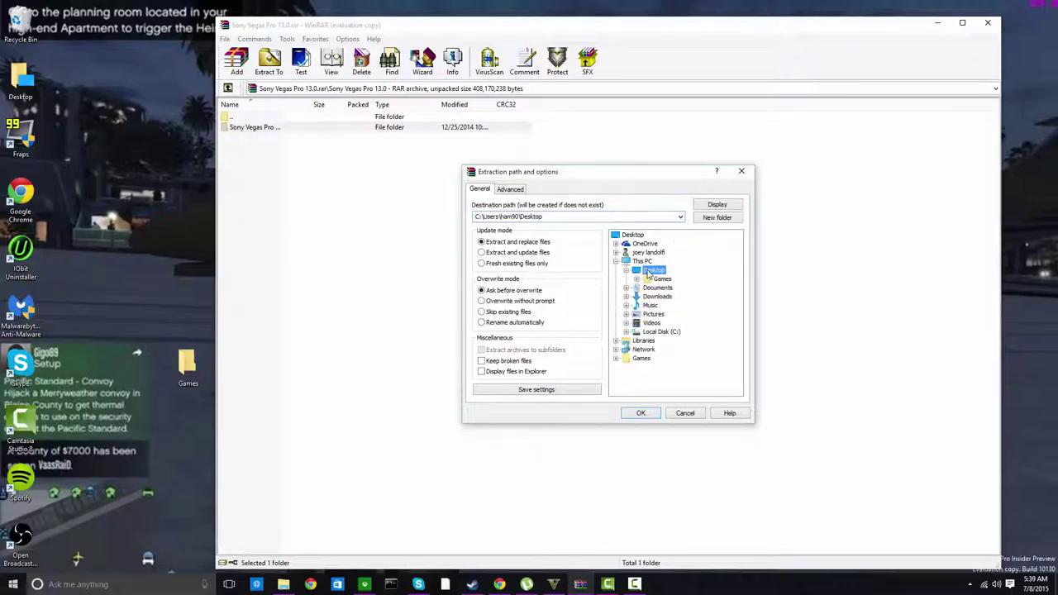
pyautogui.click(640, 413)
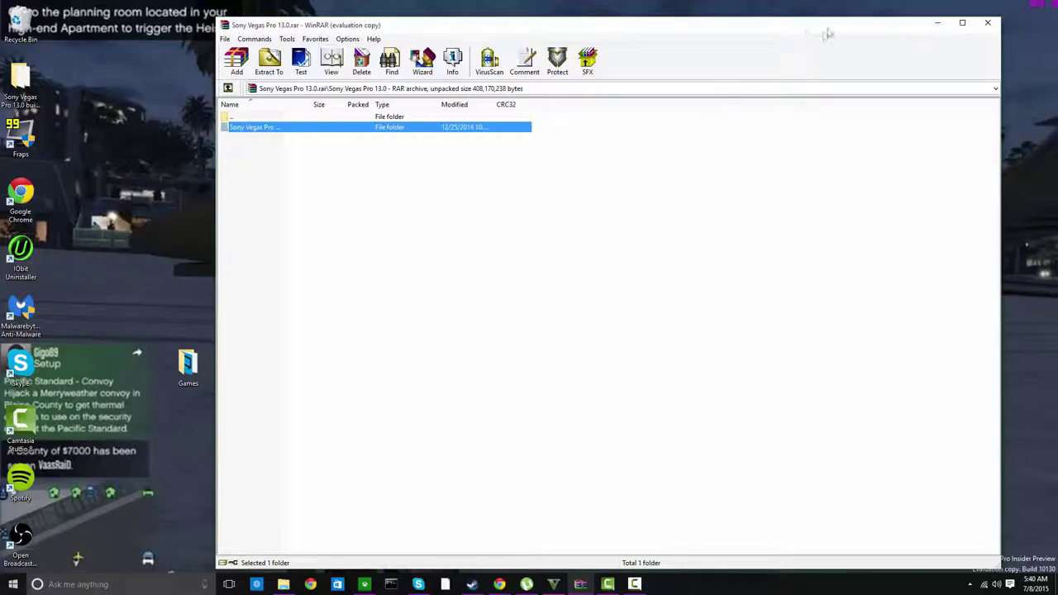
# Step: Close WinRAR, open the extracted Sony Vegas Pro folder and launch vegaspro13.0.290
pyautogui.click(988, 22)
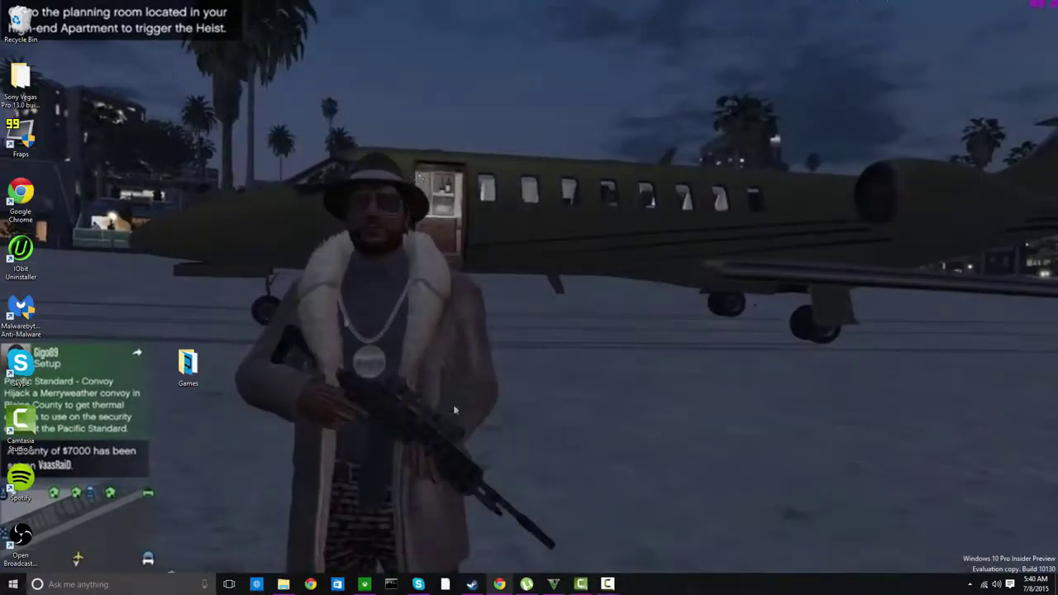
pyautogui.doubleClick(20, 78)
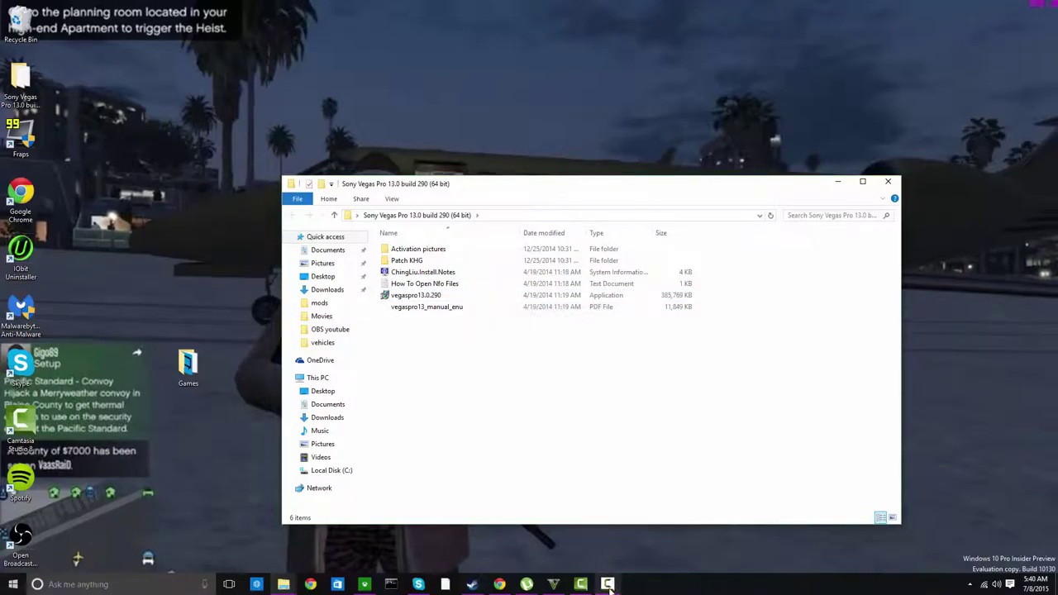
pyautogui.click(432, 295)
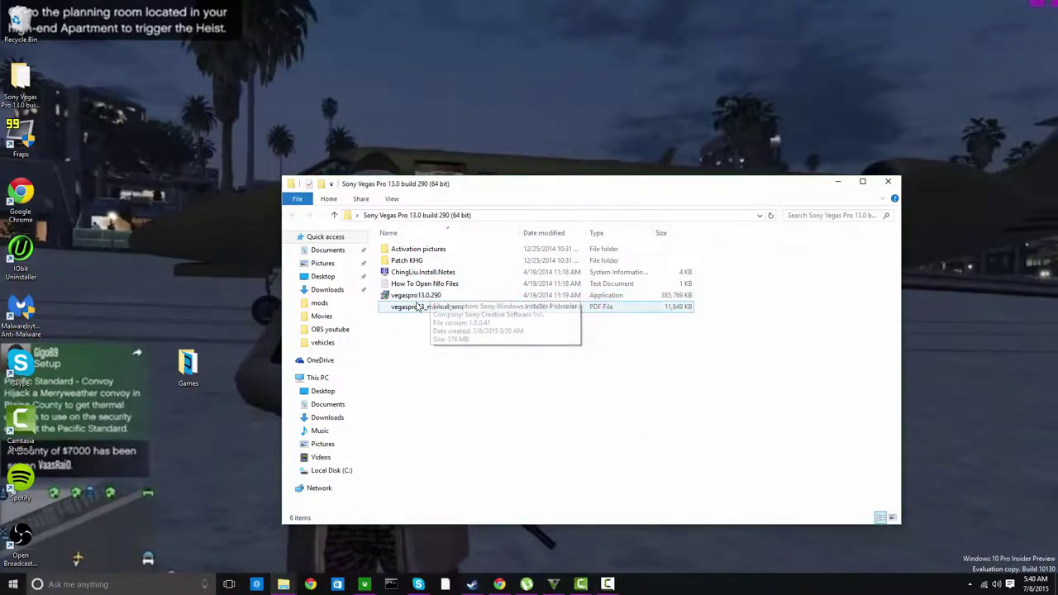
pyautogui.click(416, 299)
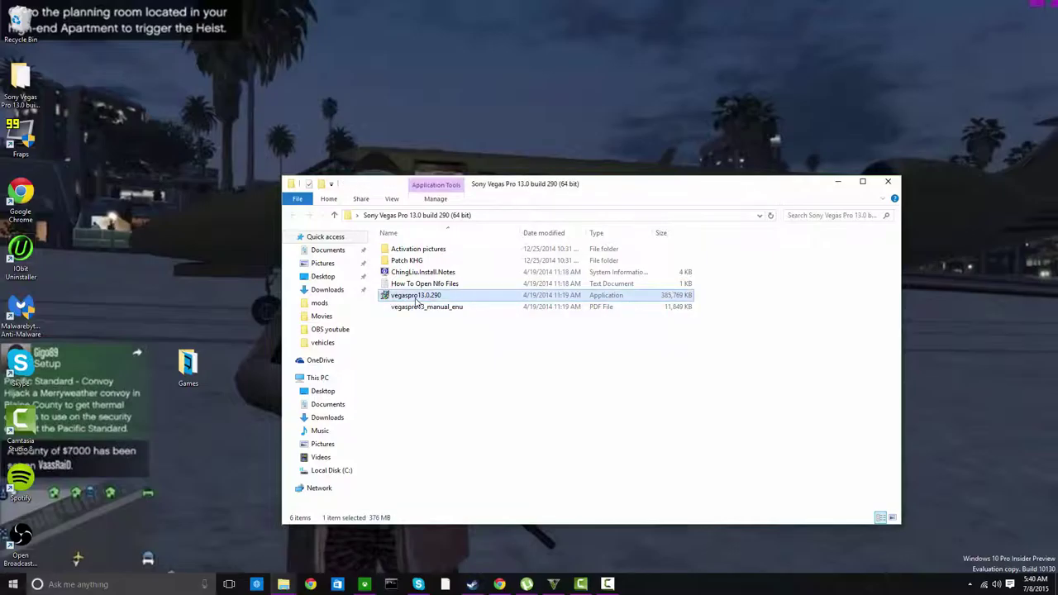
pyautogui.doubleClick(416, 301)
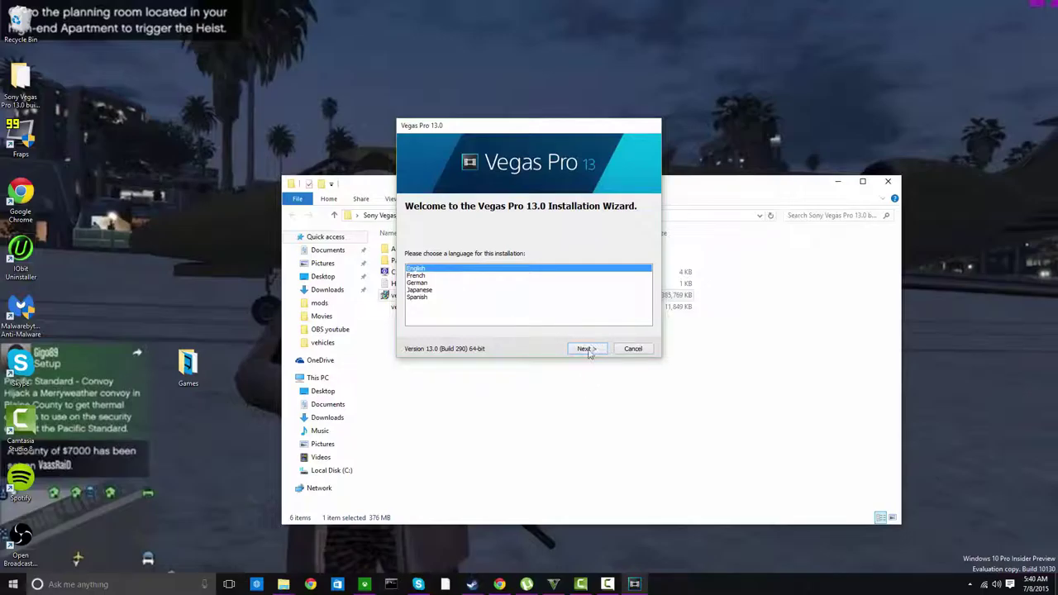
# Step: Install the current version in English, accepting the EULA and adding a desktop shortcut
pyautogui.click(587, 349)
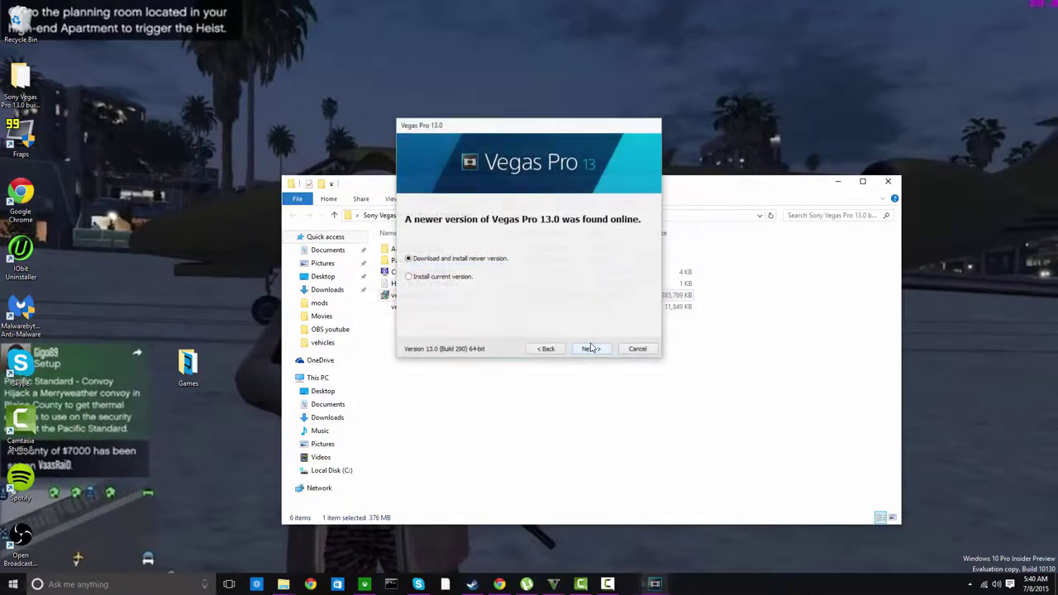
pyautogui.click(462, 279)
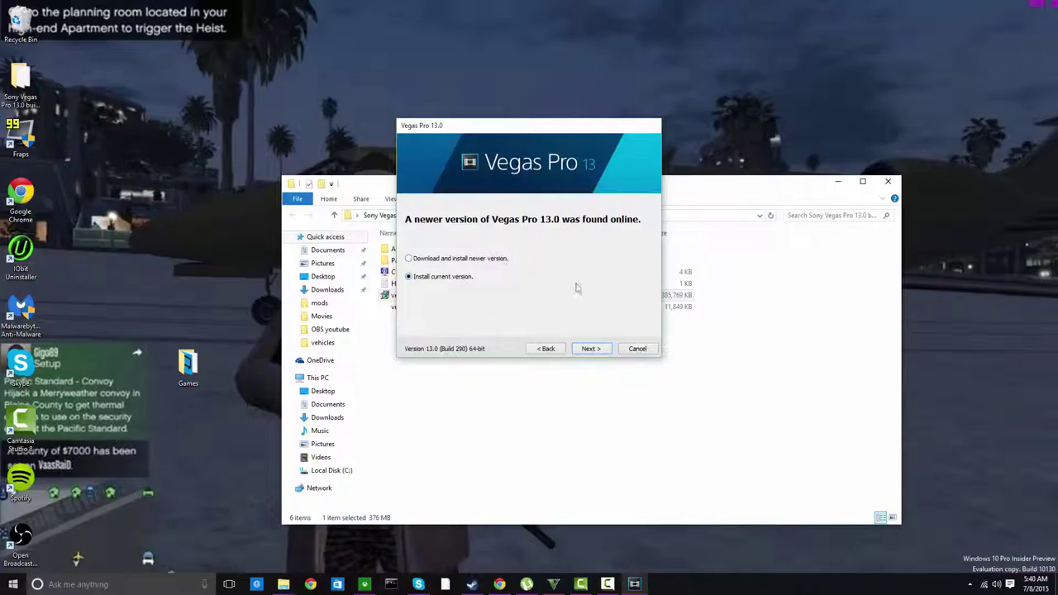
pyautogui.click(590, 348)
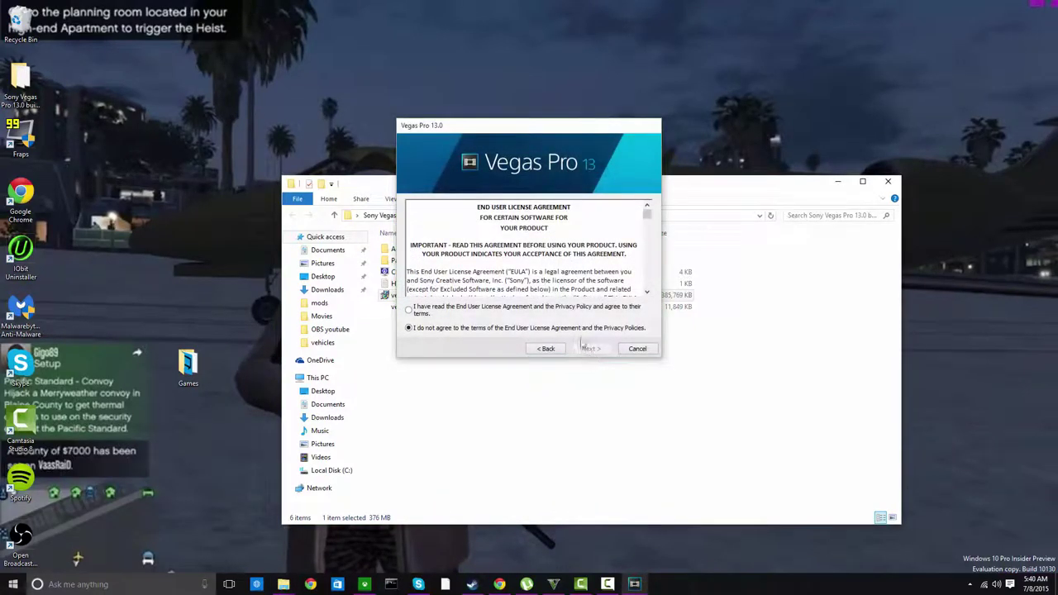
pyautogui.click(579, 309)
pyautogui.click(590, 349)
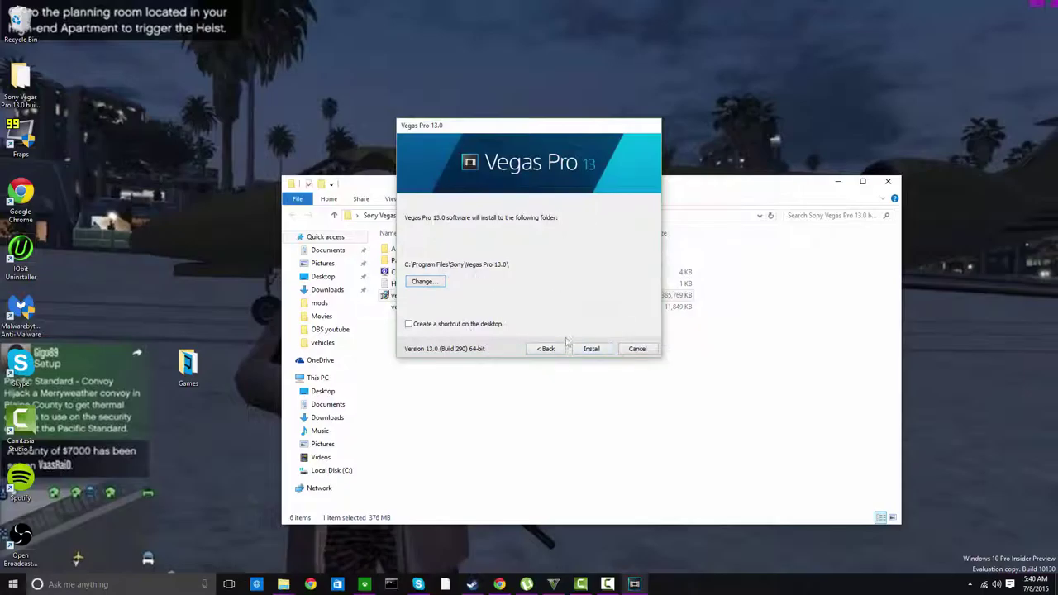
pyautogui.click(453, 326)
pyautogui.click(590, 349)
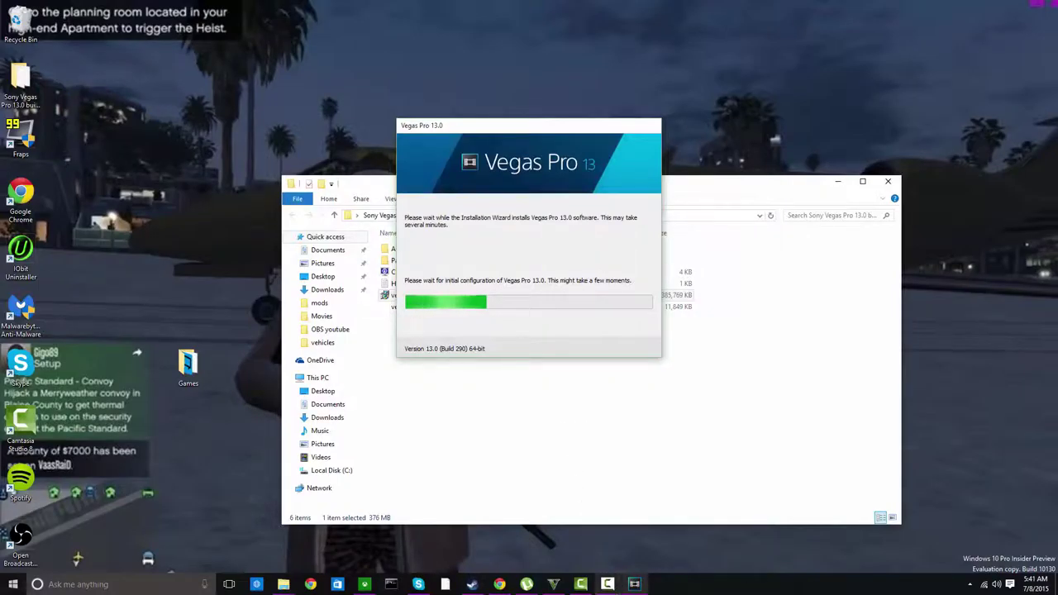
# Step: Pause the screen recording while installation completes, then close the finished installer
pyautogui.moveTo(608, 583)
pyautogui.click(608, 583)
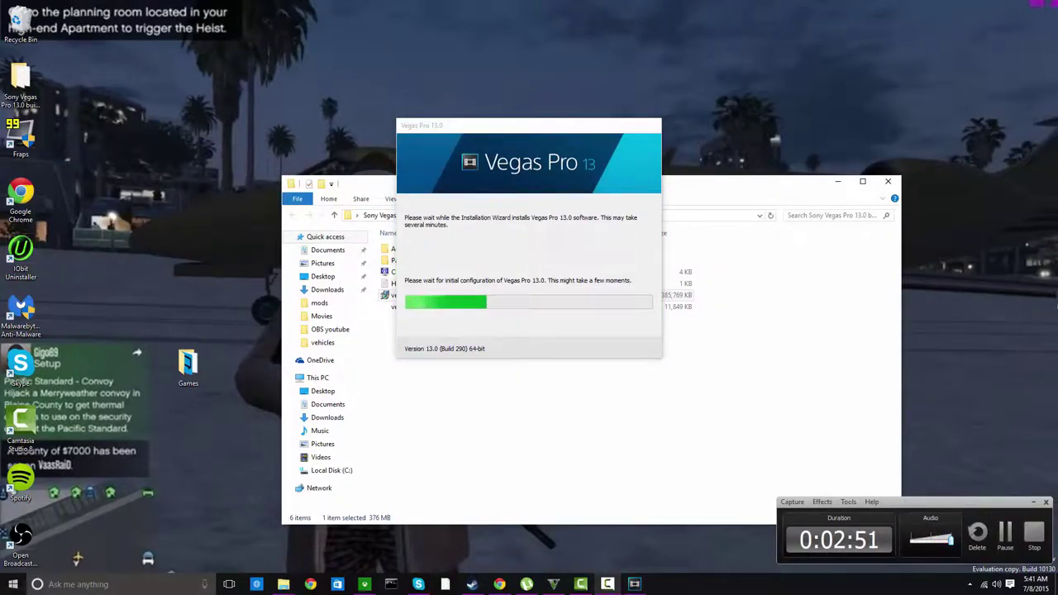
pyautogui.click(997, 536)
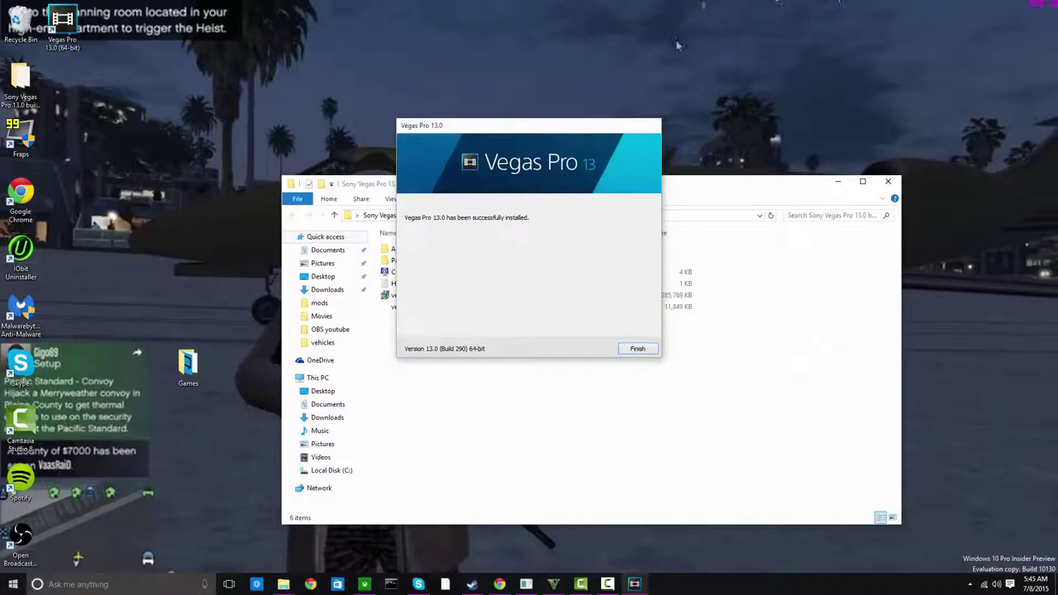
pyautogui.click(636, 348)
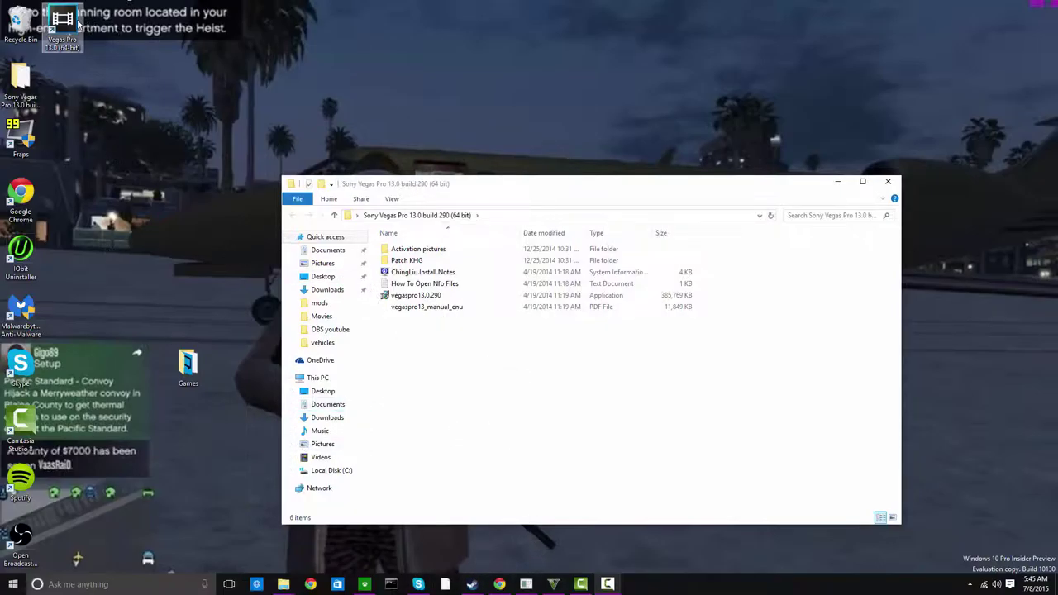
# Step: Open the Patch KHG folder and run vegas.pro.13.0.(64-bit)-patch
pyautogui.click(408, 262)
pyautogui.click(409, 262)
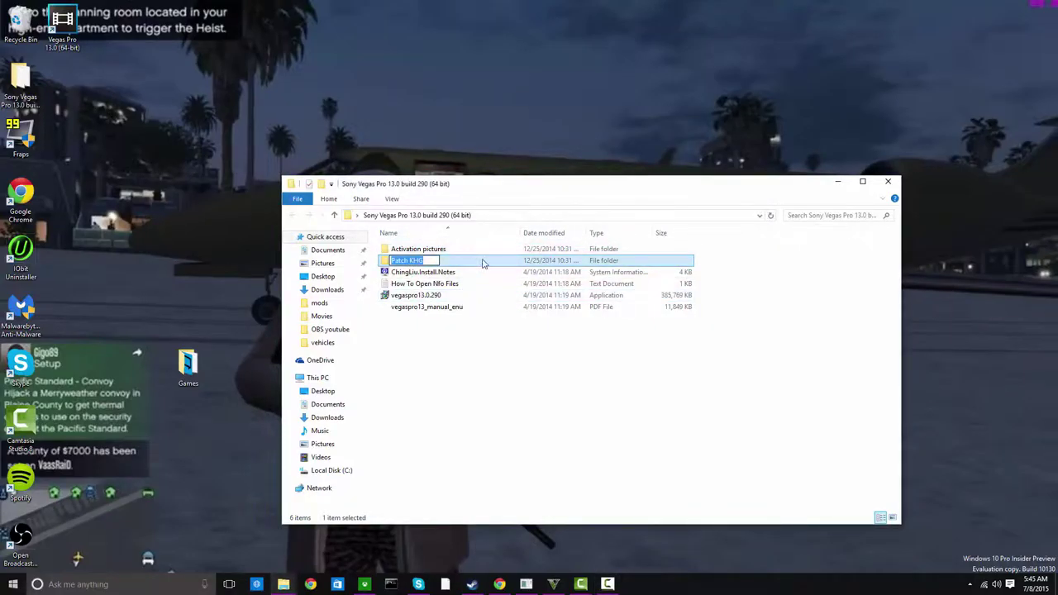
pyautogui.doubleClick(483, 262)
pyautogui.click(483, 252)
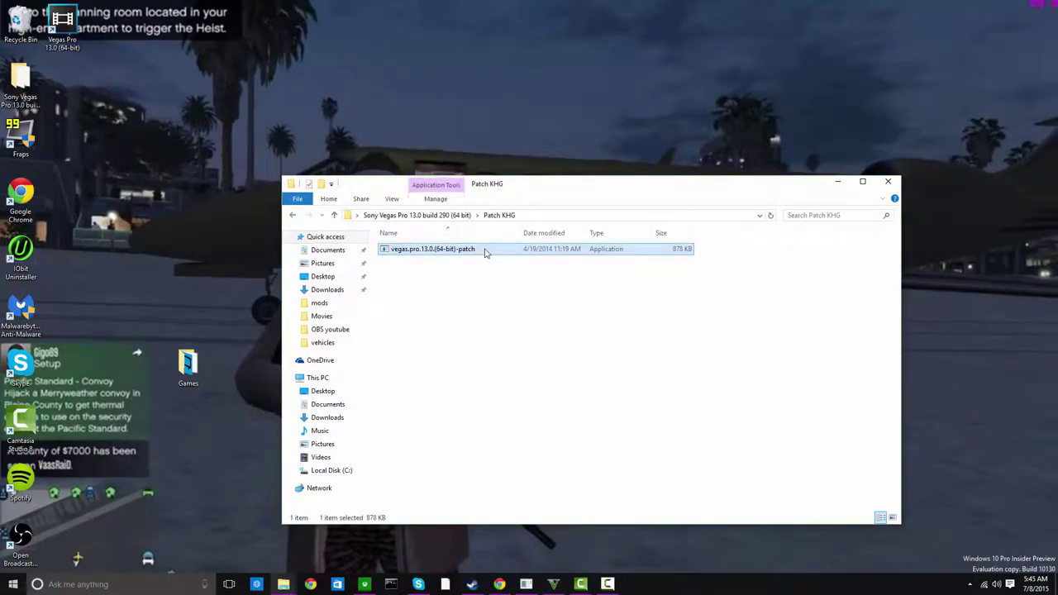
pyautogui.doubleClick(486, 253)
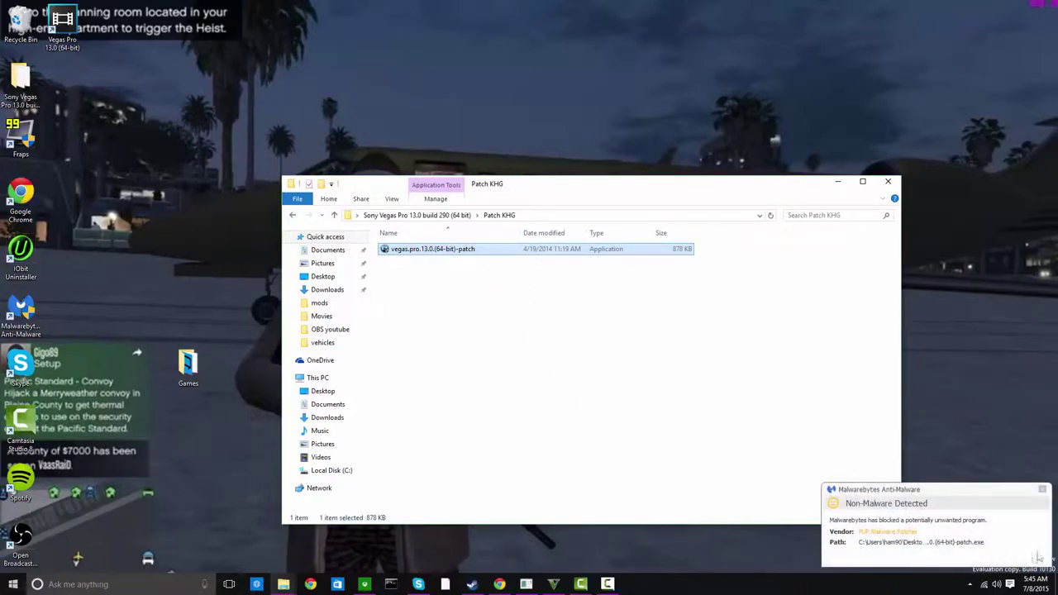
# Step: Dismiss the Malwarebytes block notice and reopen the Patch KHG folder
pyautogui.click(1044, 489)
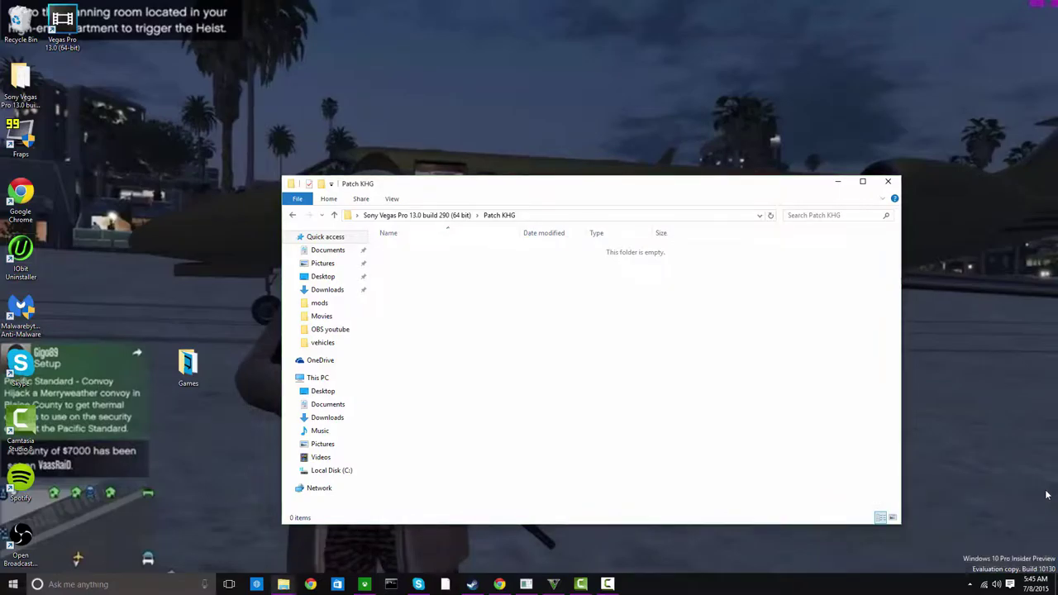
pyautogui.click(292, 216)
pyautogui.doubleClick(414, 259)
# Step: Minimize Camtasia Studio and pause the recording from the recorder panel
pyautogui.click(581, 584)
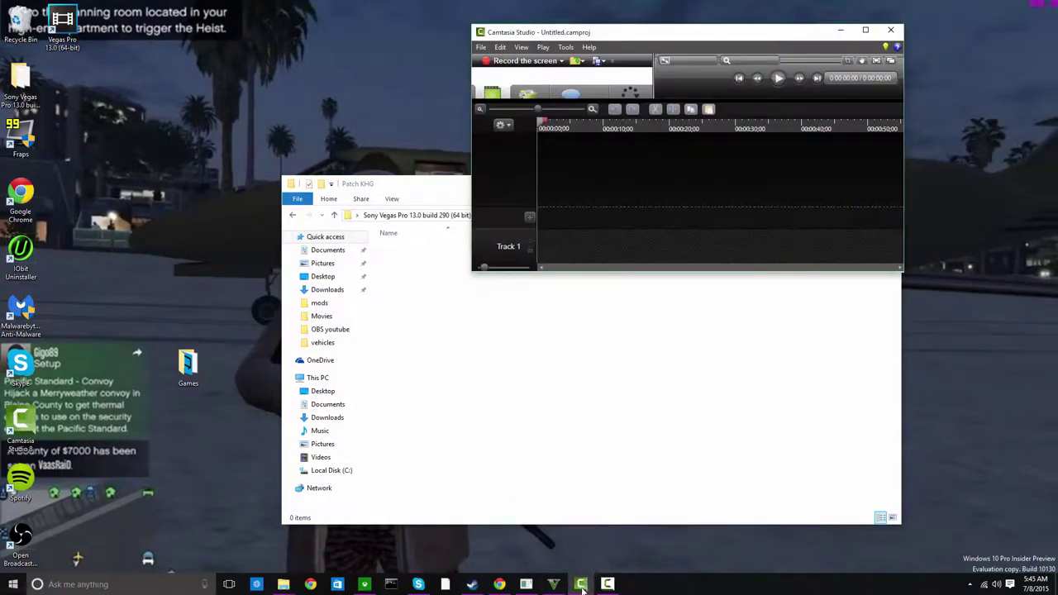
pyautogui.click(581, 584)
pyautogui.click(608, 584)
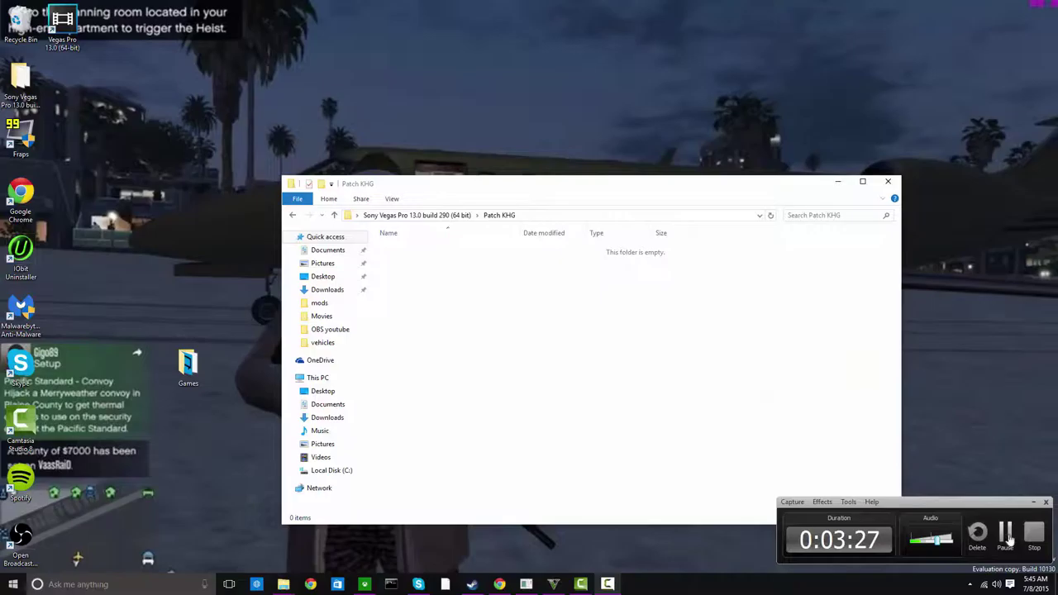
pyautogui.click(1005, 536)
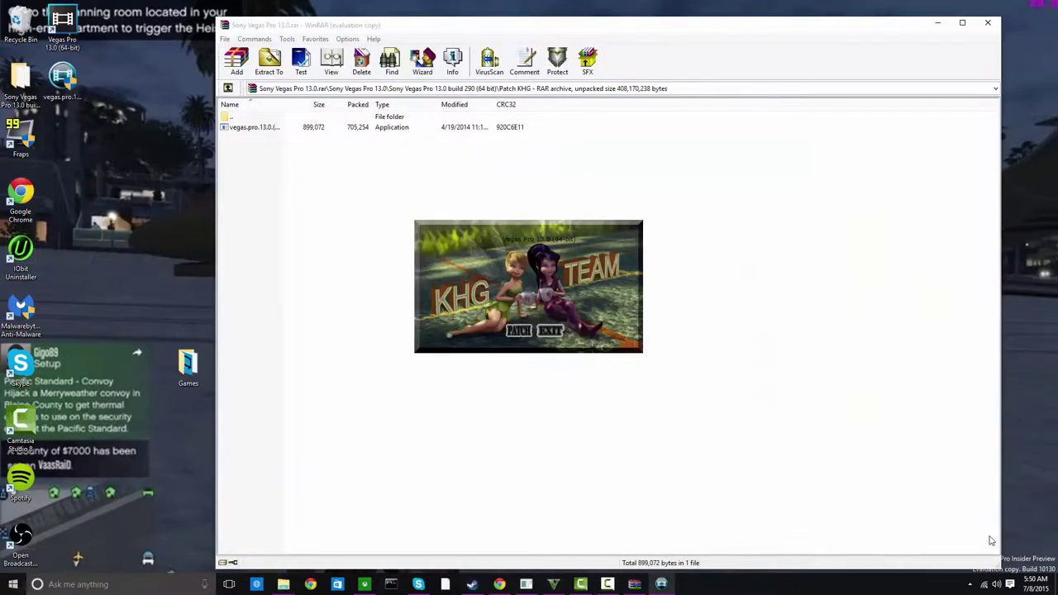
# Step: Exit the KHG patcher, then close WinRAR and the Patch KHG folder
pyautogui.click(551, 333)
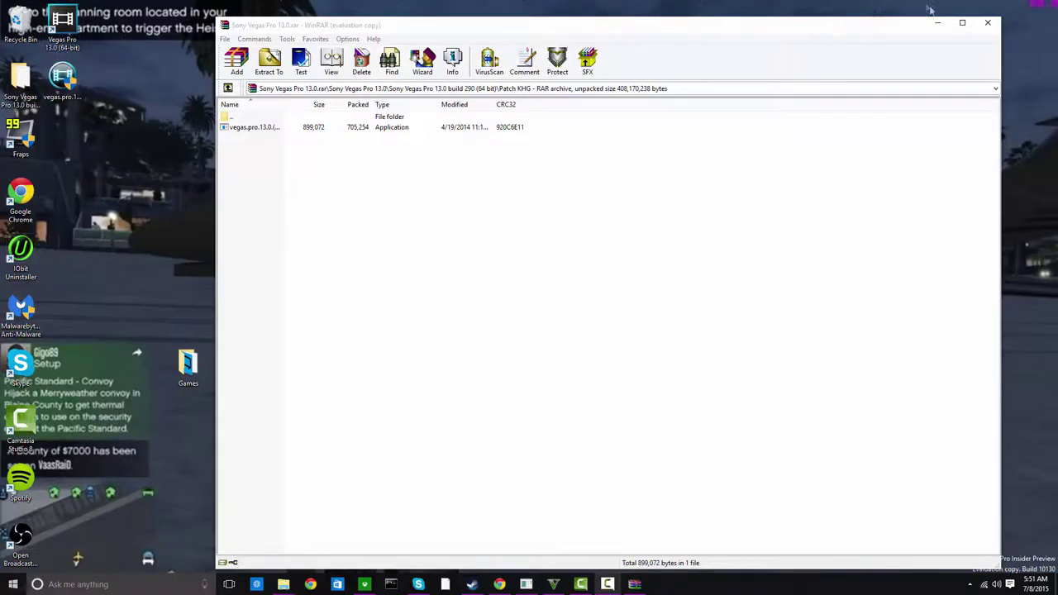
pyautogui.click(987, 22)
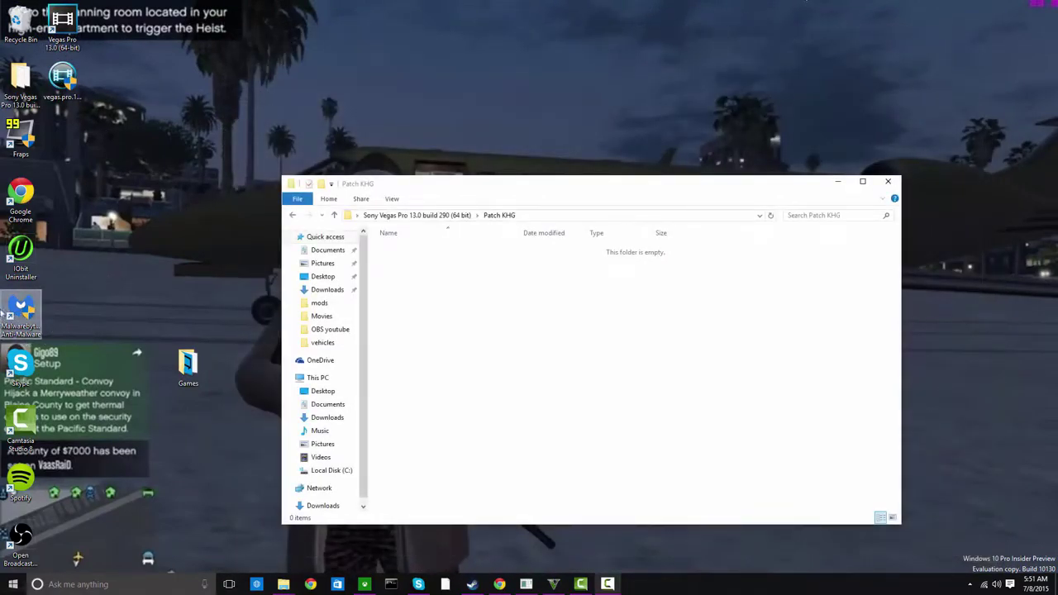
pyautogui.click(886, 181)
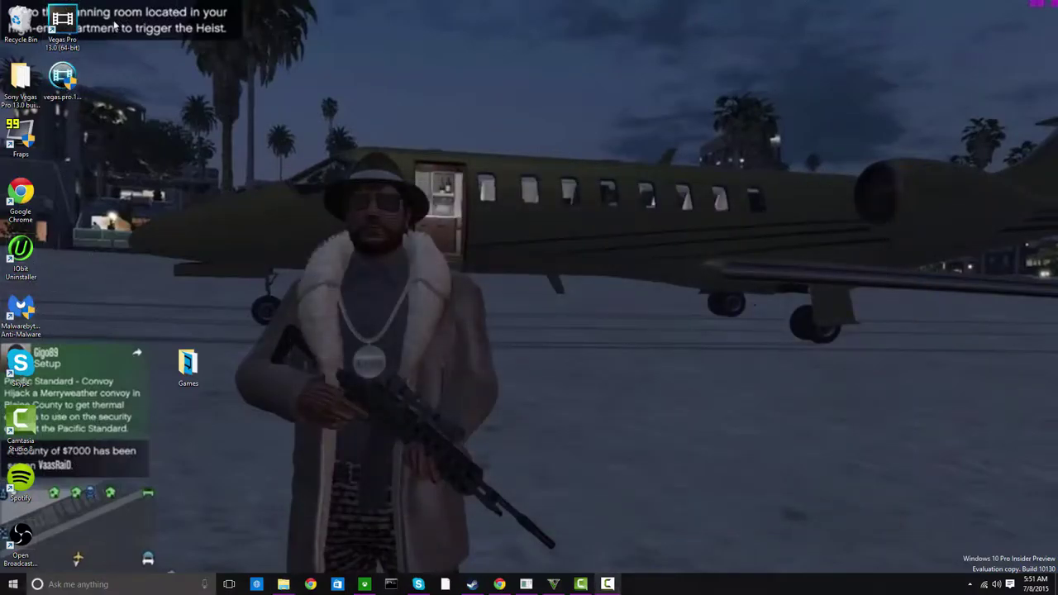
# Step: Select the Vegas Pro 13.0 (64-bit) shortcut on the desktop
pyautogui.click(78, 27)
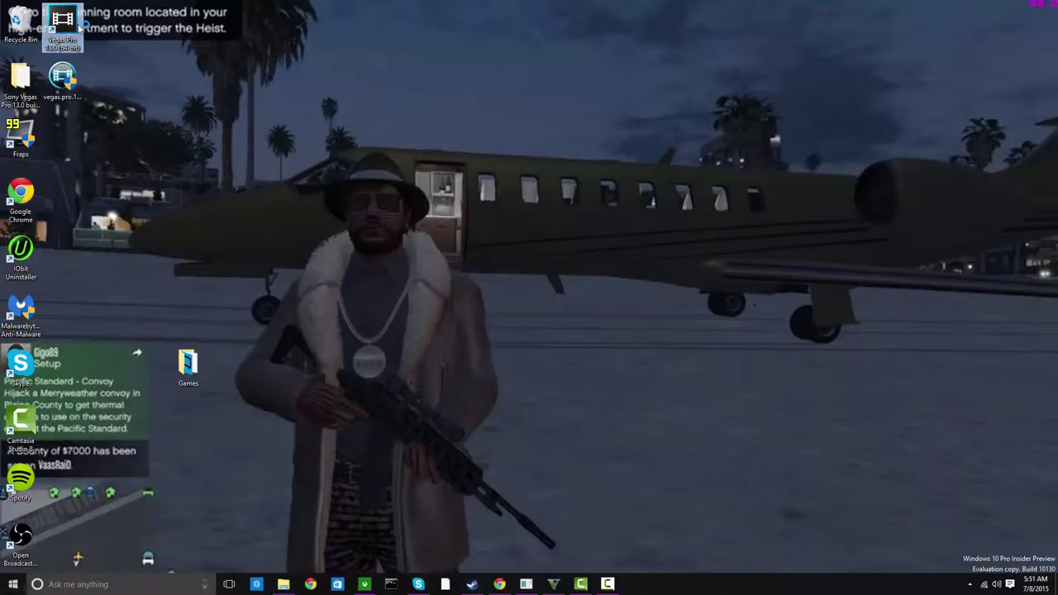